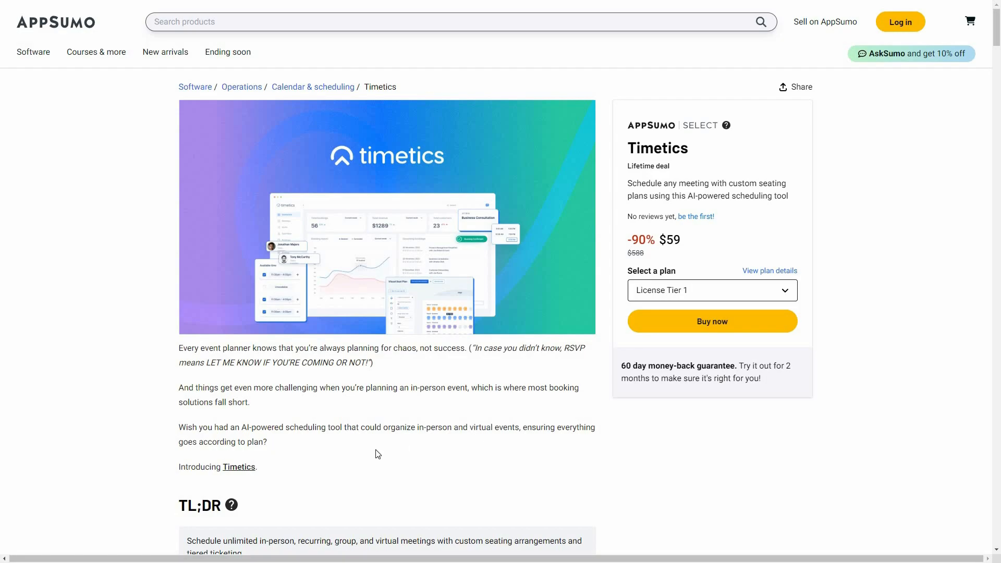
# Scroll the AppSumo Timetics deal page to the $59 lifetime price with License Tier 1
pyautogui.scroll(-2, 378, 454)
# Jump to Plans & features and scroll to License Tiers 1–3 at $59, $119 and $199
pyautogui.click(283, 23)
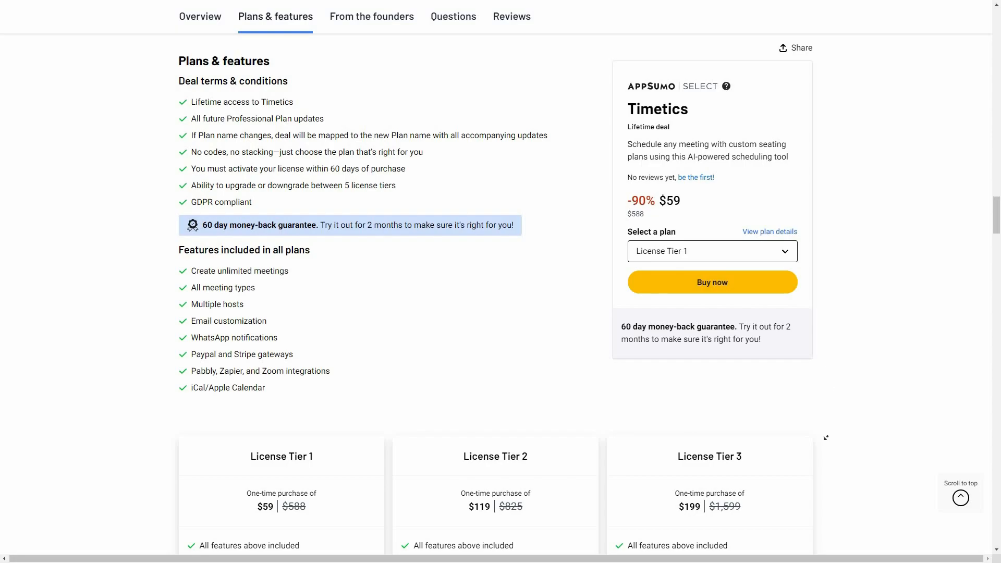
pyautogui.scroll(-5, 326, 295)
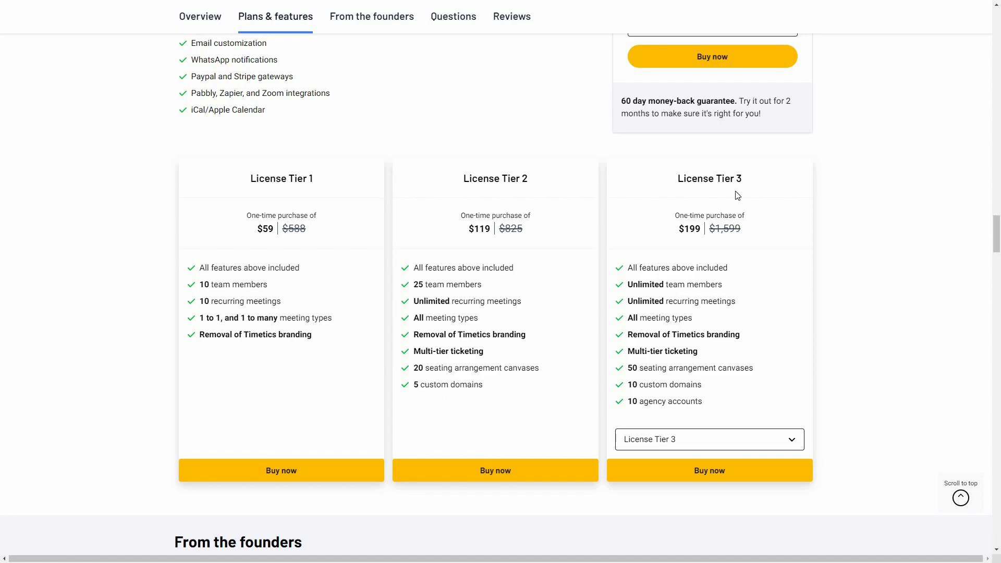
# Switch the third pricing card to License Tier 5 at $399, then scroll back up
pyautogui.click(650, 439)
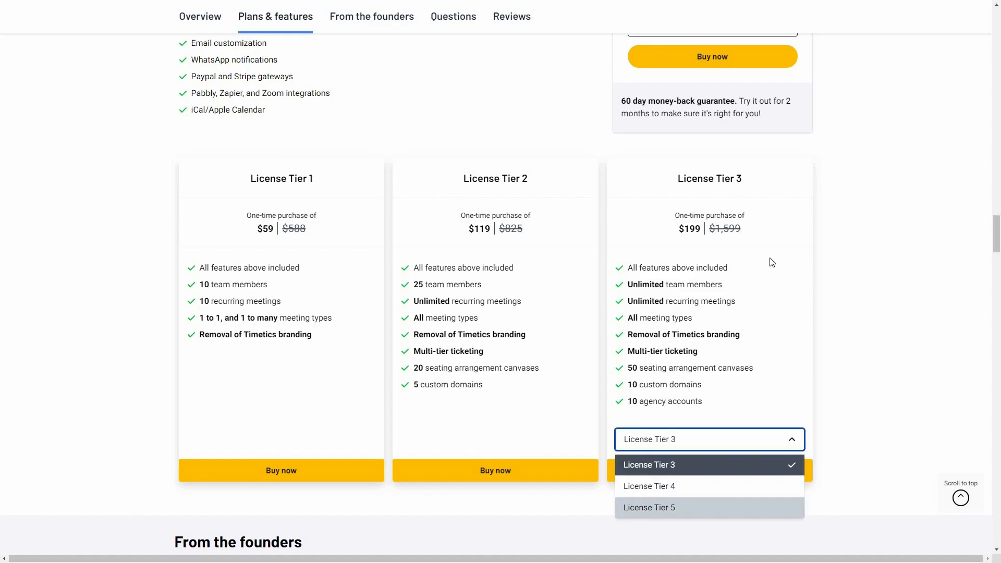
pyautogui.press('Return')
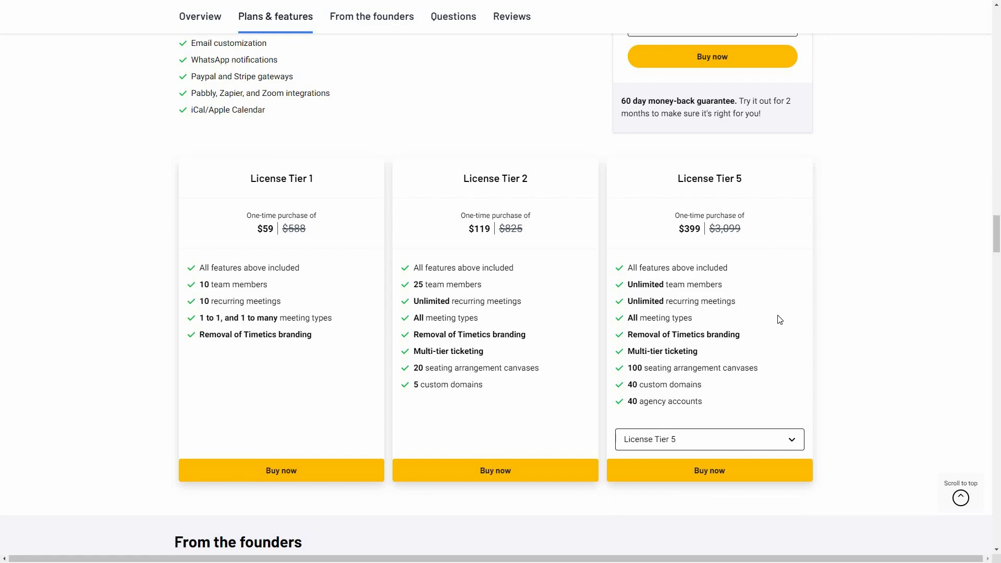
pyautogui.scroll(4, 779, 320)
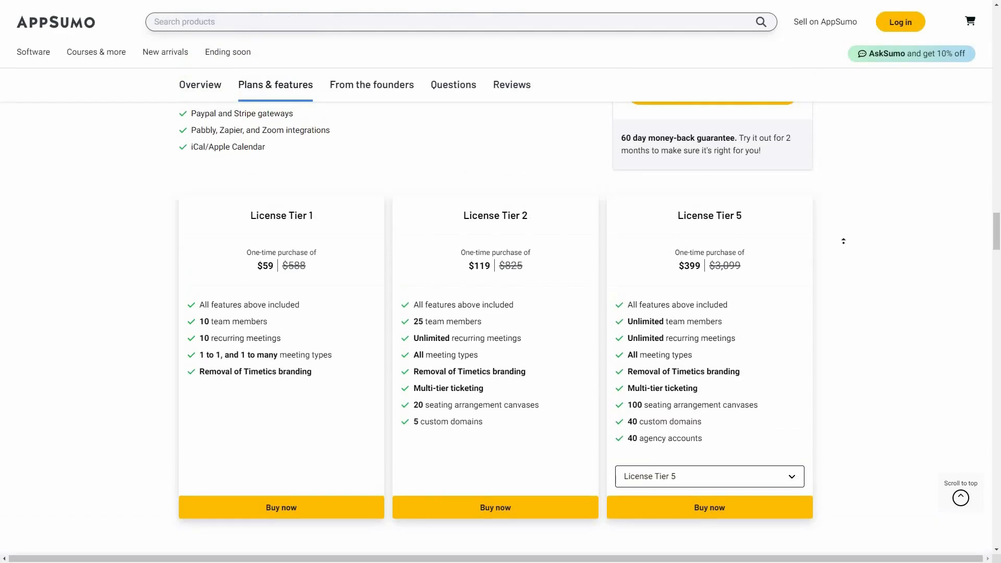
pyautogui.scroll(2, 469, 233)
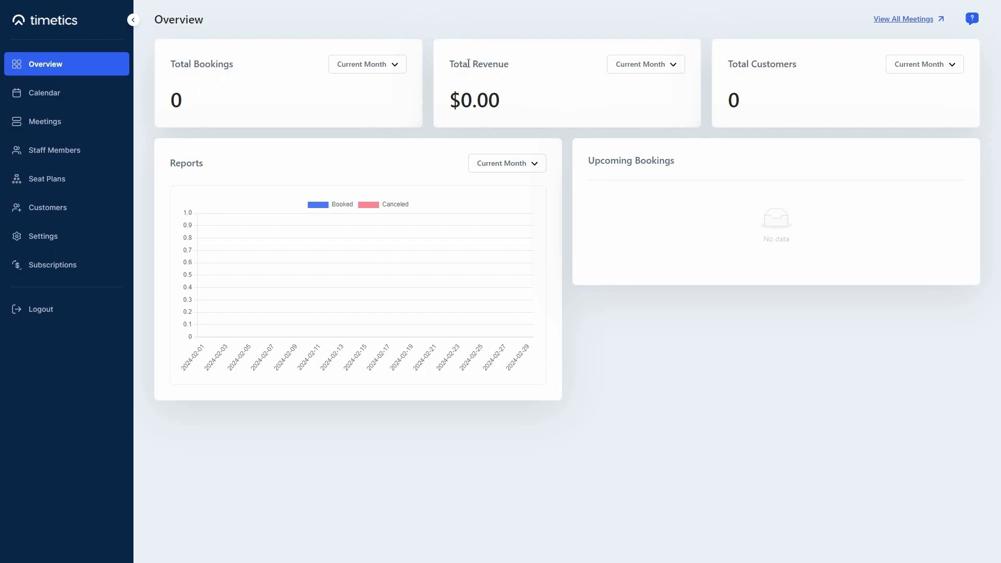
# Go to the Meetings page and start a new meeting to show the meeting type choices
pyautogui.click(53, 125)
pyautogui.click(589, 274)
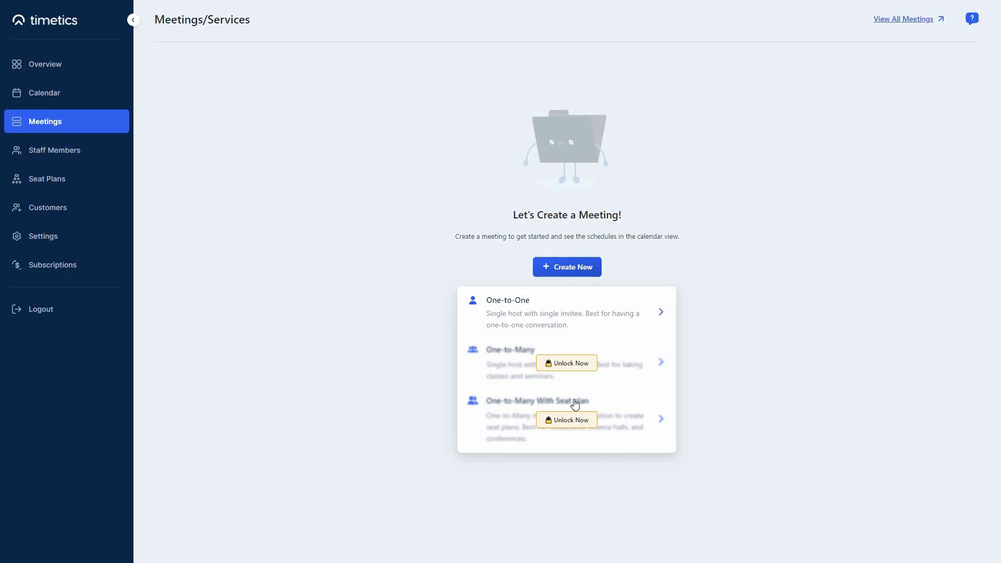
# Choose One-to-One, title it 'Workshop on Video Editing' and set the date to 2024-02-12
pyautogui.click(560, 311)
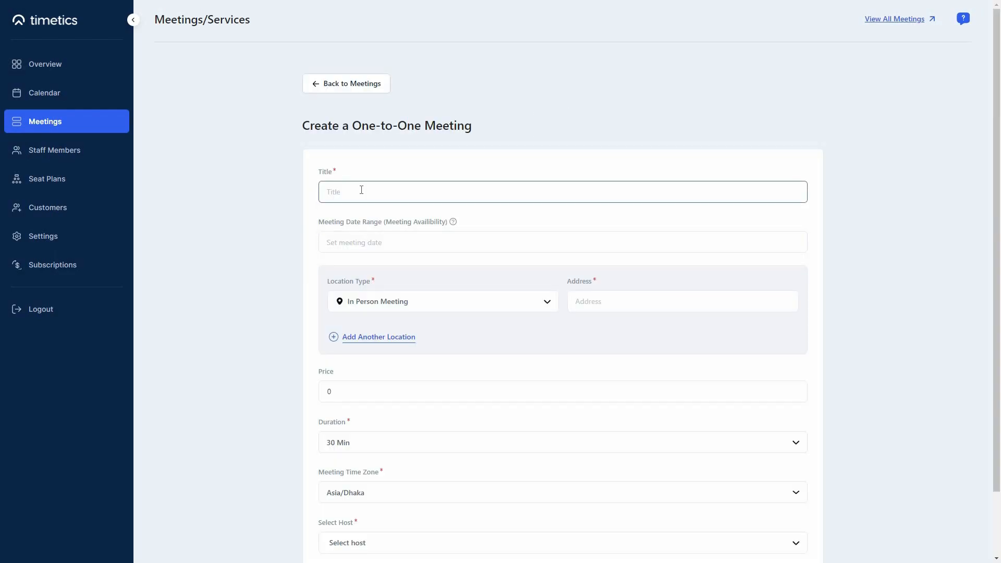
pyautogui.write('Workshop on Video Editing')
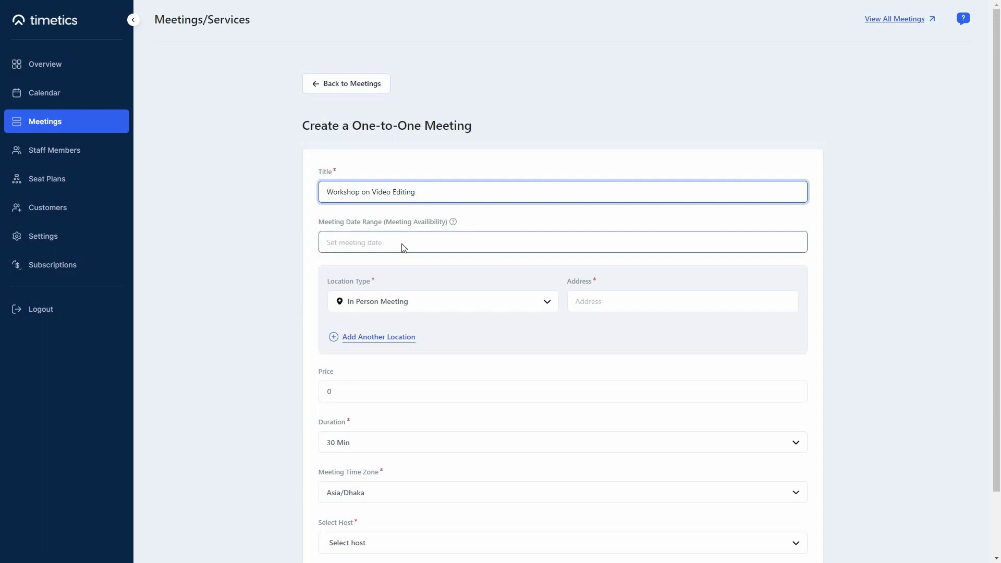
pyautogui.press('Tab')
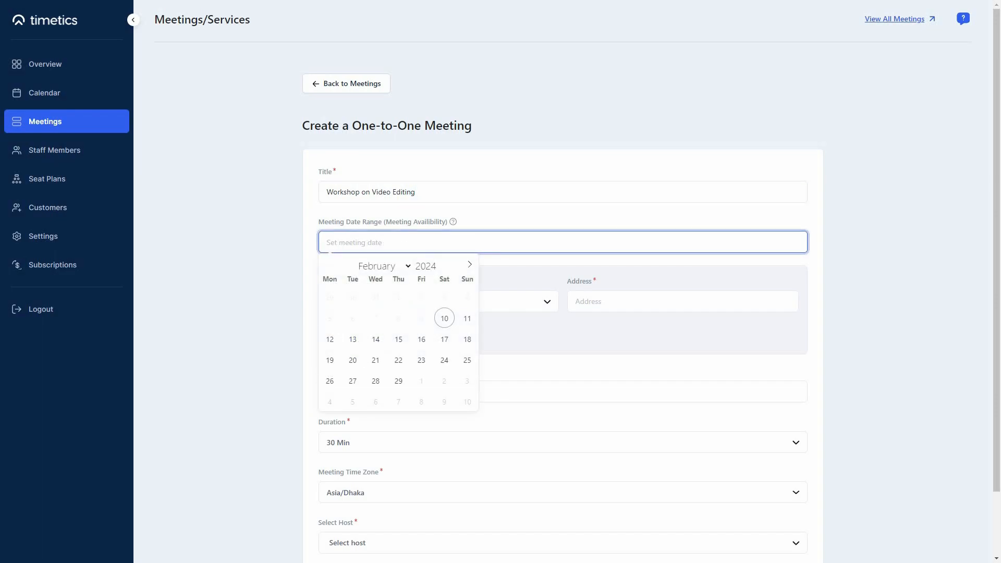
pyautogui.click(331, 341)
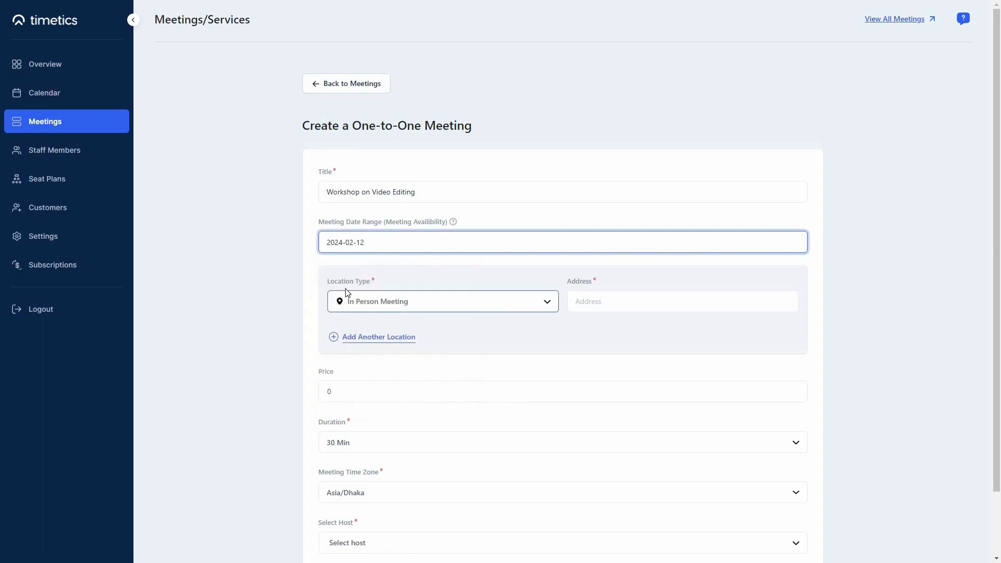
# Keep the In Person Meeting location and paste the meeting's street address
pyautogui.click(383, 310)
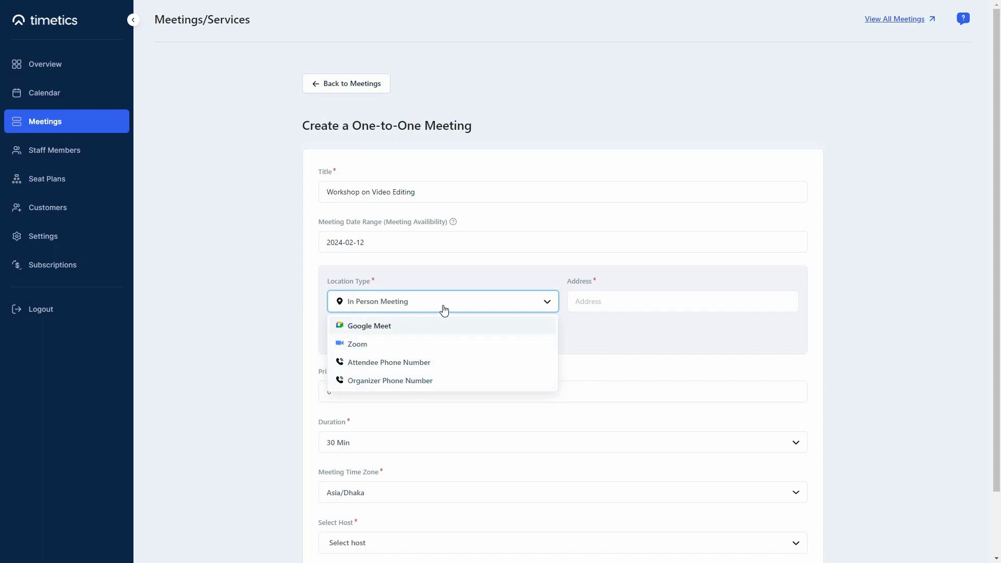
pyautogui.click(471, 306)
pyautogui.click(614, 301)
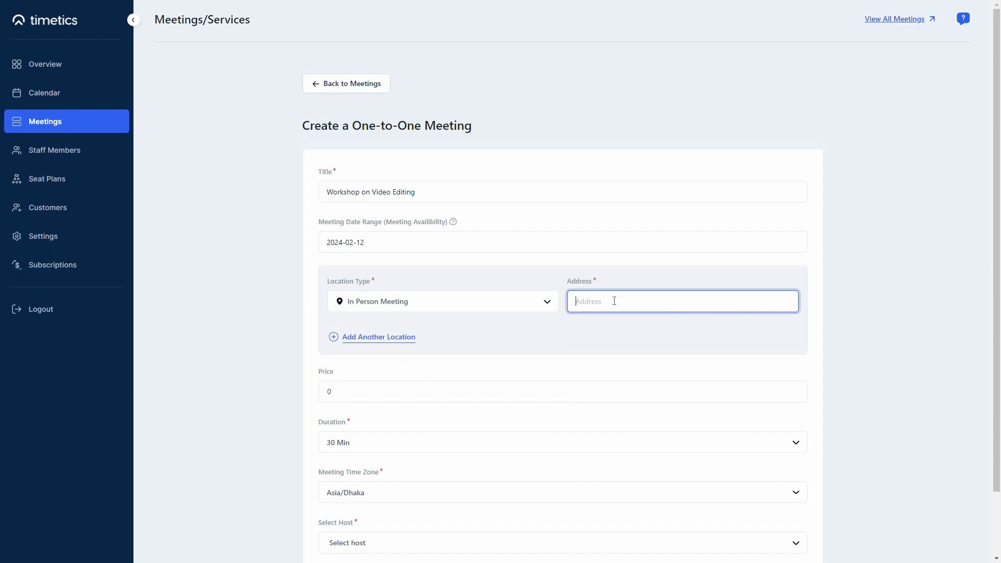
pyautogui.write('65603 Schiller Turnpike, East Ezraside, MD 00578-1828')
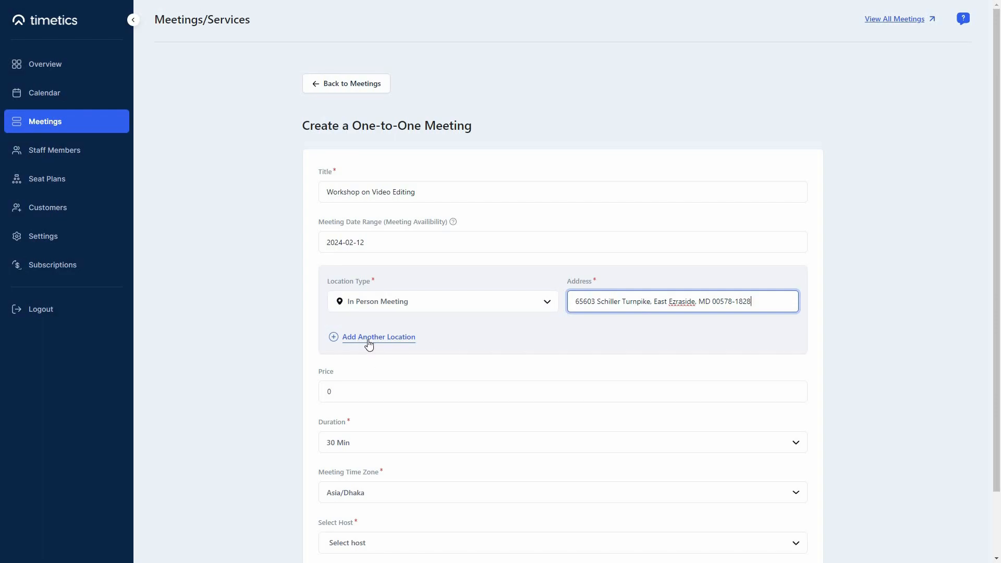
# Add a second location, look at its options, then remove it to keep one location
pyautogui.click(416, 362)
pyautogui.click(422, 362)
pyautogui.click(420, 360)
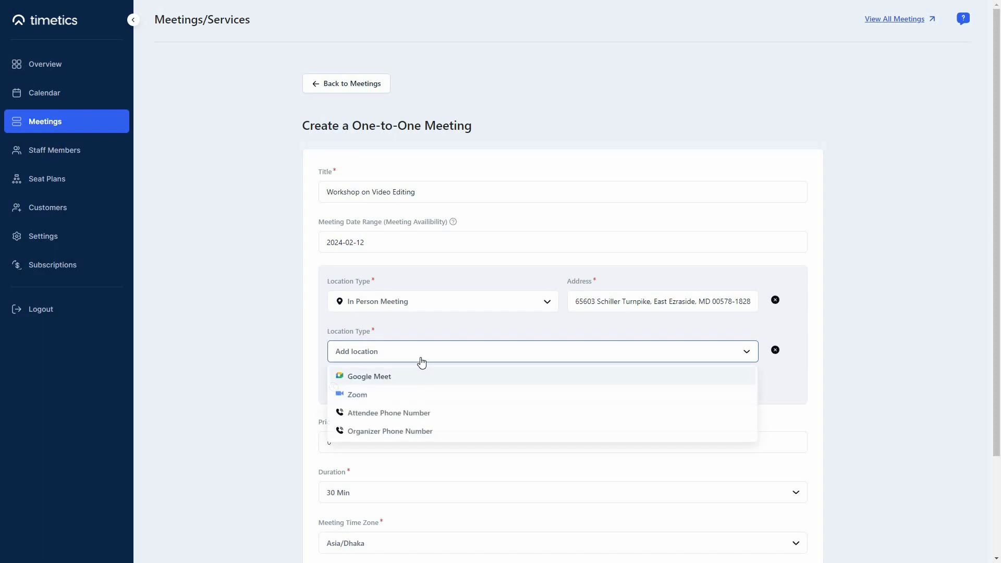
pyautogui.click(600, 371)
pyautogui.click(776, 350)
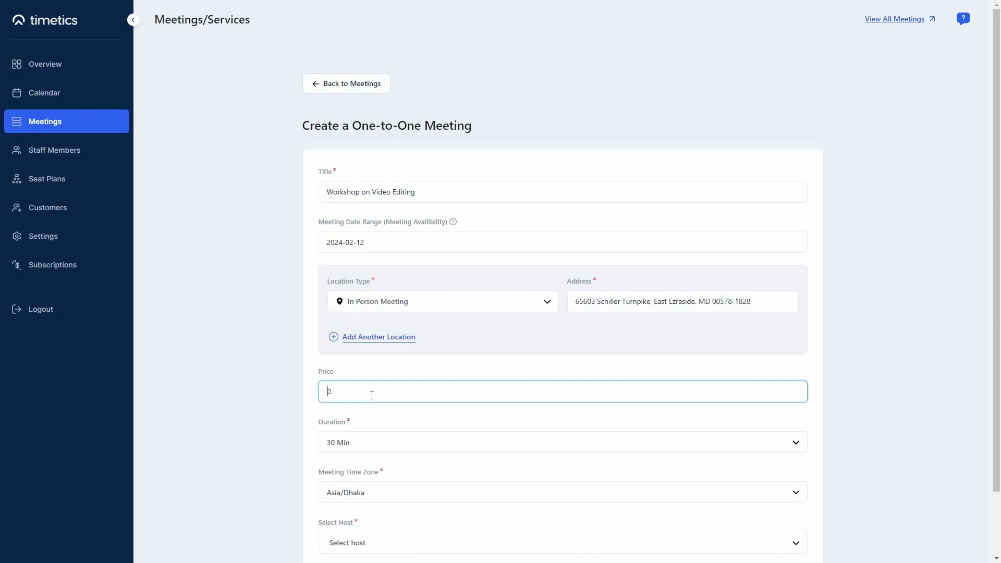
# Set the price to 20, keep the 30 Min duration, and assign the only available host
pyautogui.write('2')
pyautogui.scroll(-1, 385, 399)
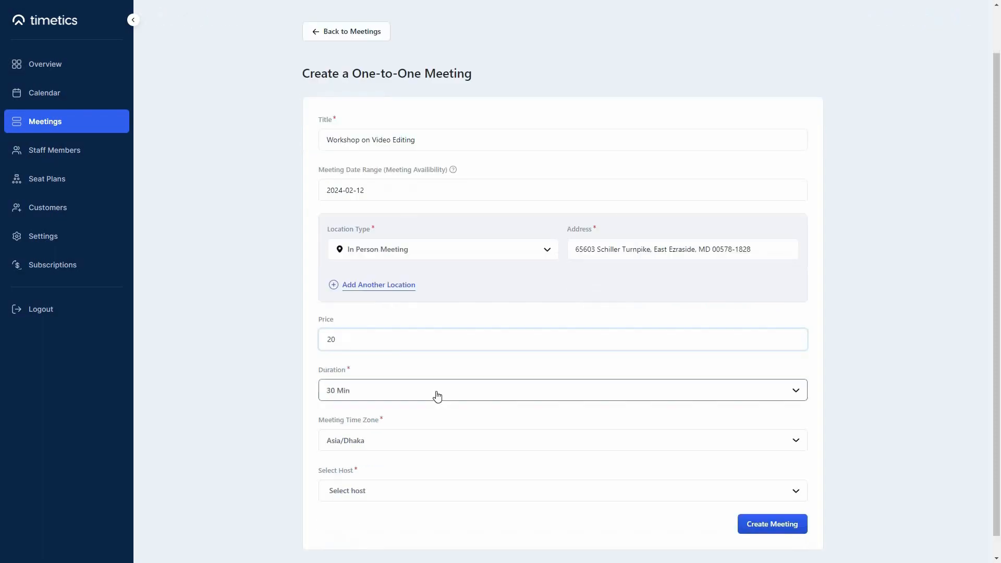
pyautogui.click(437, 397)
pyautogui.scroll(-3, 454, 448)
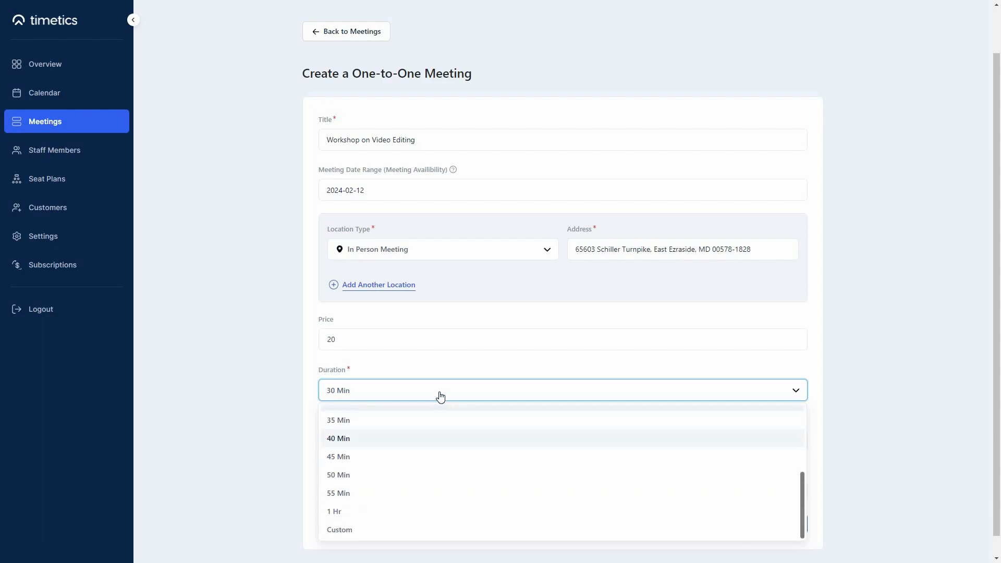
pyautogui.click(441, 397)
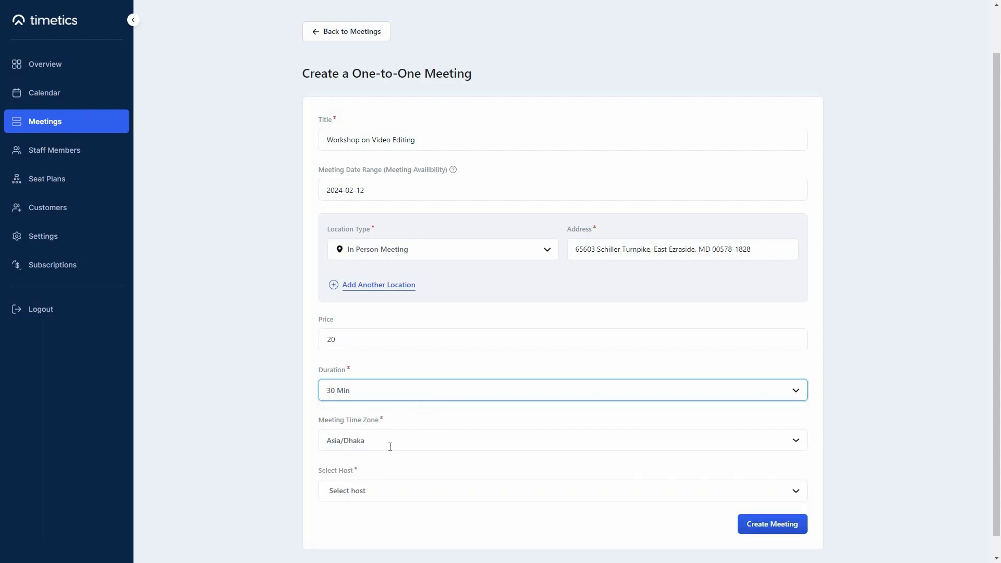
pyautogui.click(402, 495)
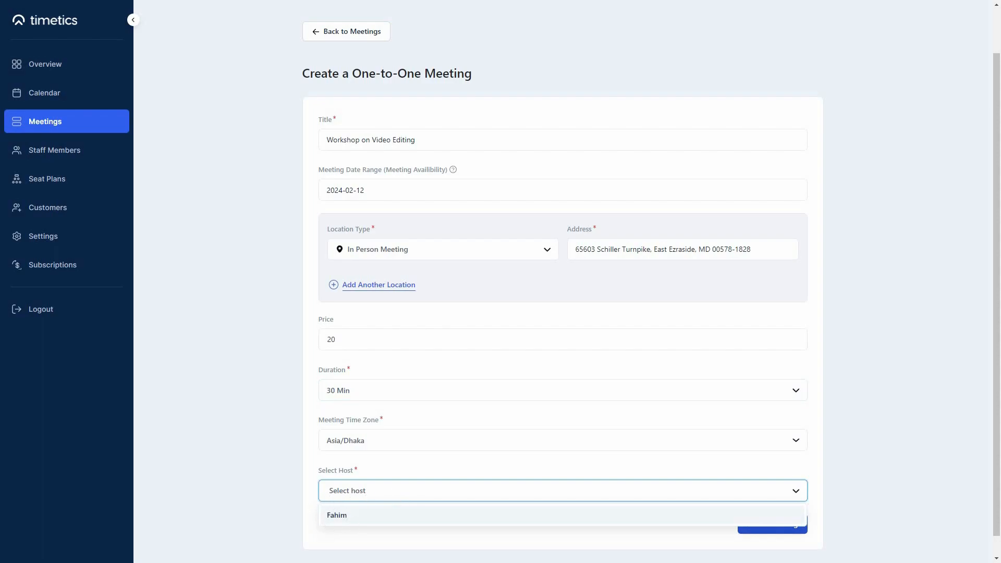
pyautogui.click(376, 514)
# Try custom availability, revert to the host's default availability, and create the meeting
pyautogui.scroll(-4, 525, 478)
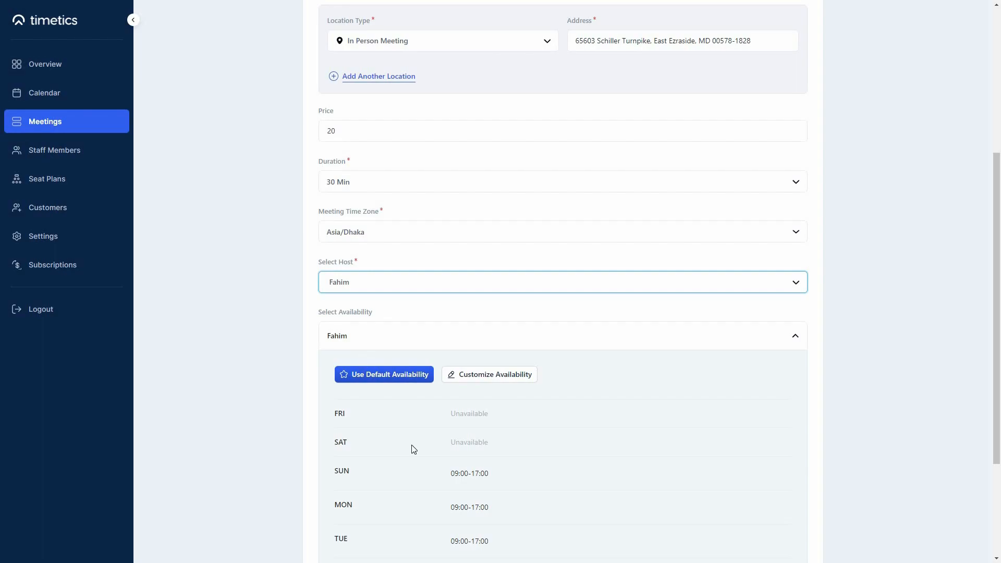
pyautogui.scroll(-2, 412, 449)
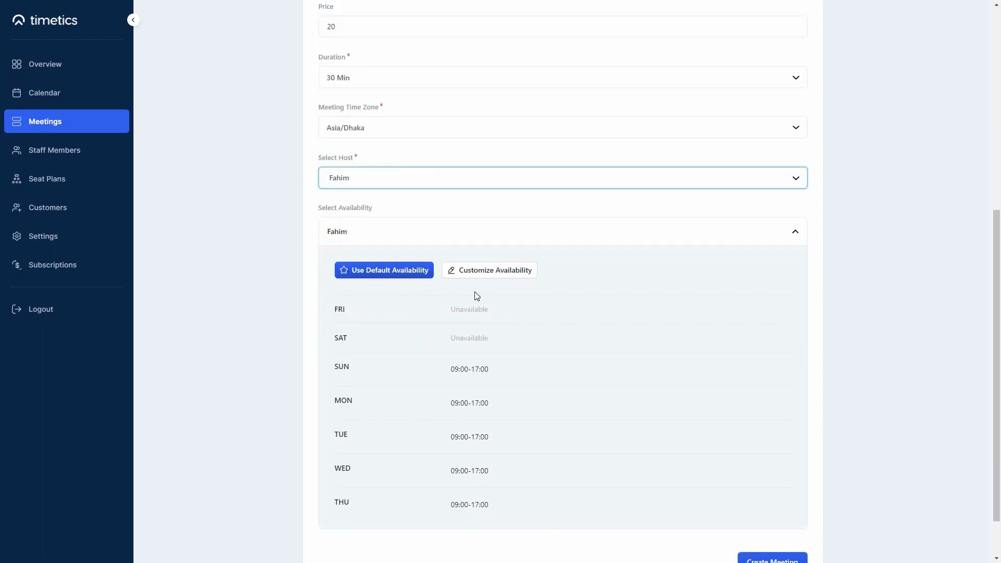
pyautogui.click(519, 277)
pyautogui.scroll(-2, 627, 436)
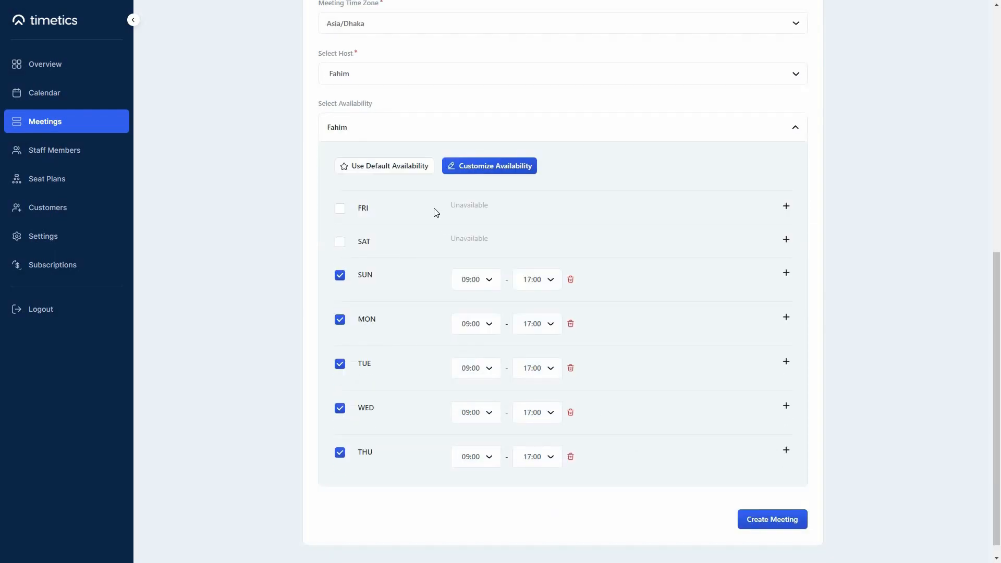
pyautogui.click(392, 169)
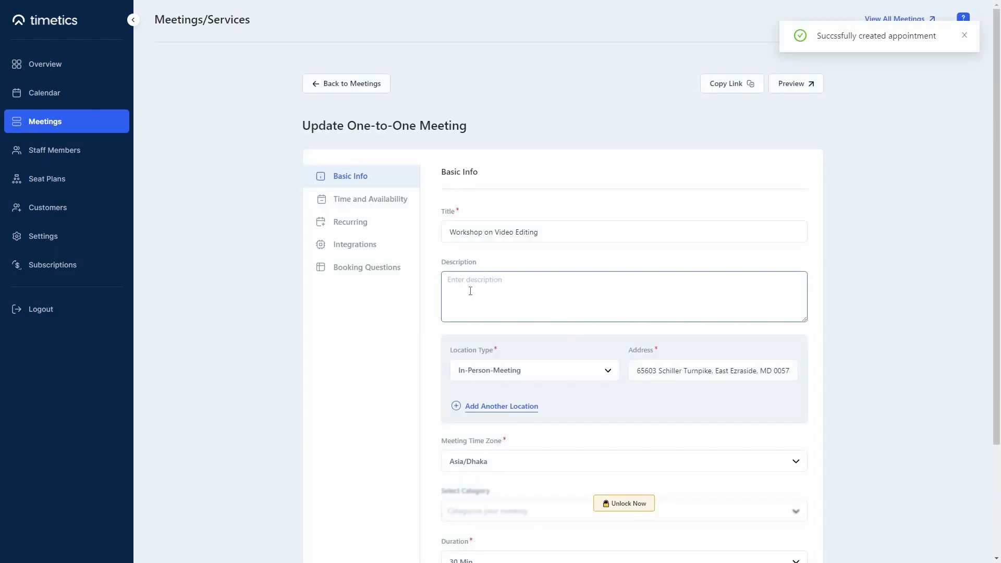
pyautogui.click(471, 291)
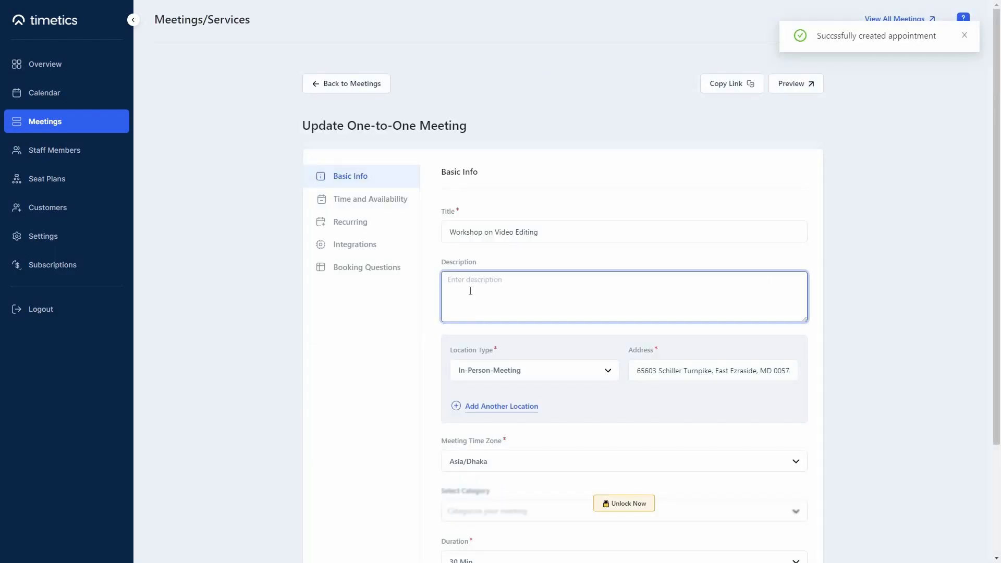
# Paste the long meeting description and scroll to the Time and Availability section
pyautogui.hotkey('ctrl', 'v')
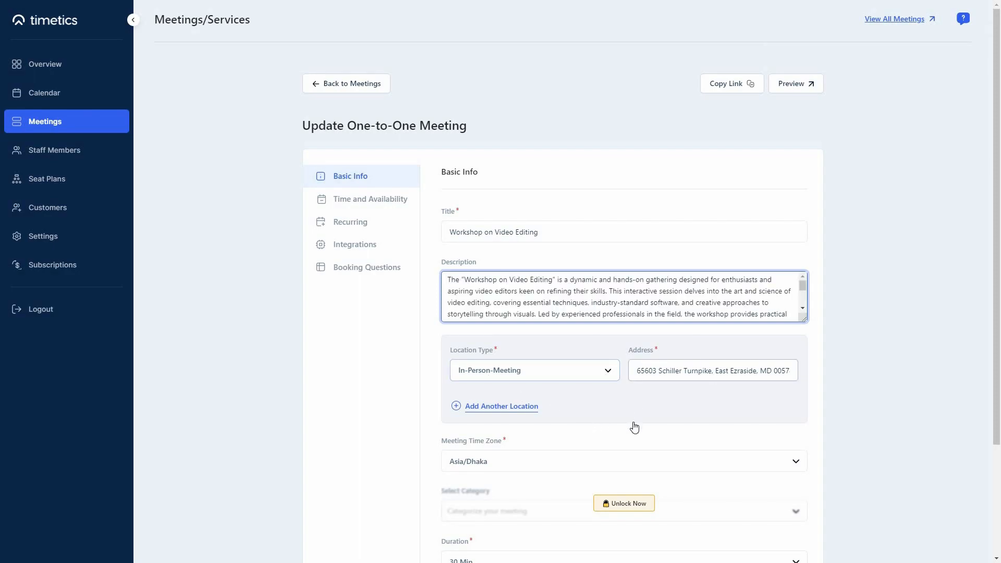
pyautogui.scroll(-3, 632, 424)
pyautogui.scroll(1, 605, 406)
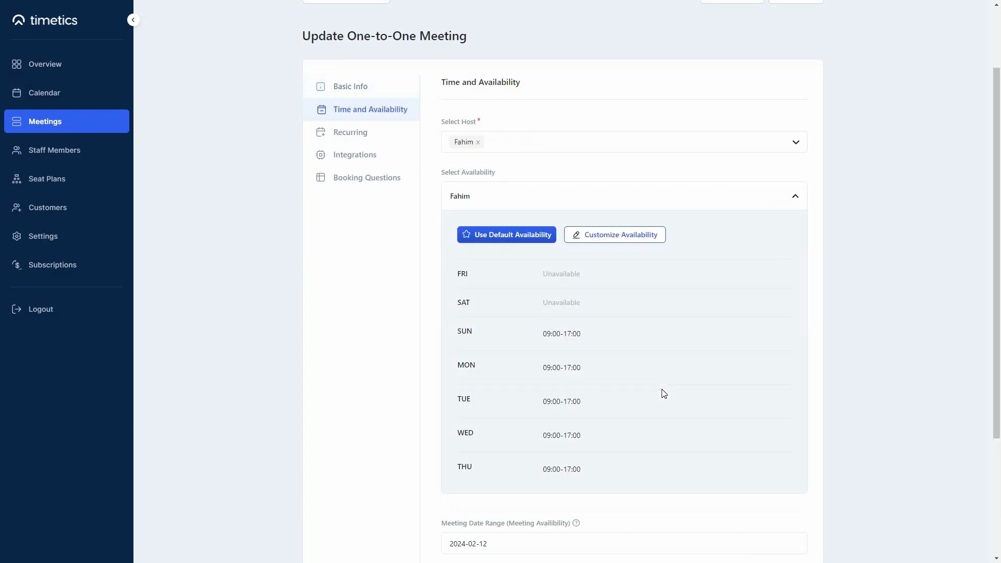
pyautogui.scroll(-3, 664, 406)
# Turn on Recurring Meeting repeating every 1 Day, then view the Integrations section
pyautogui.scroll(5, 349, 162)
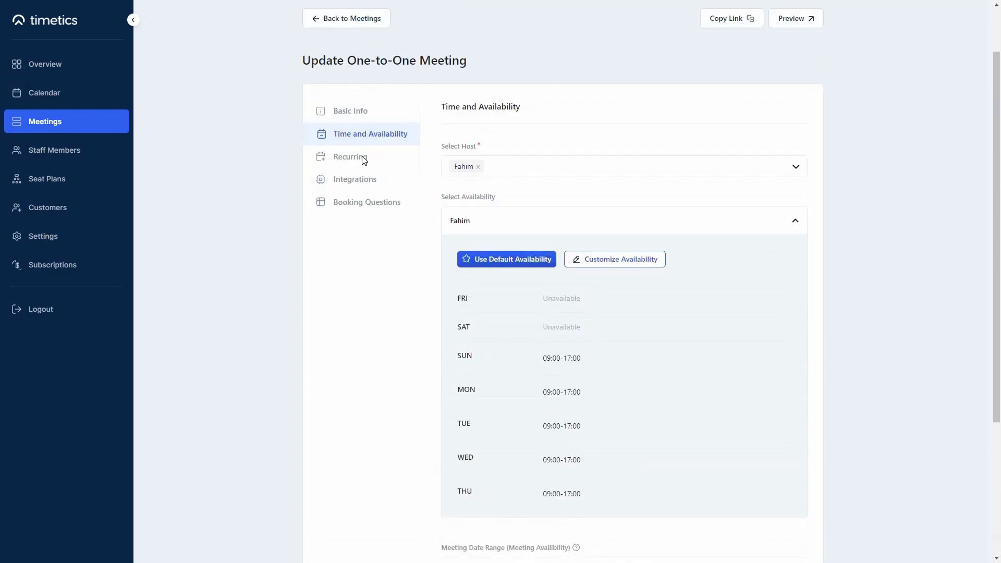
pyautogui.click(393, 156)
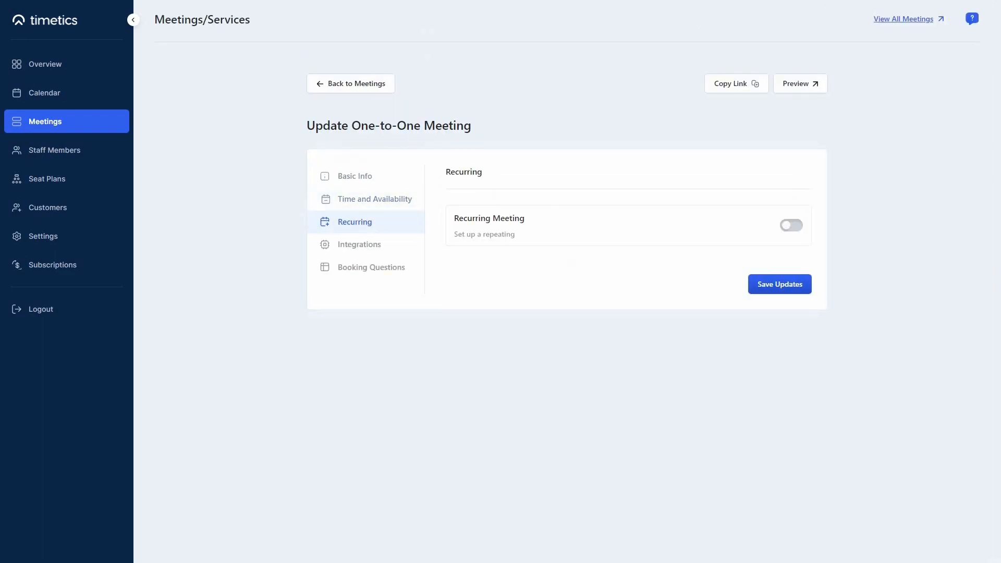
pyautogui.click(793, 227)
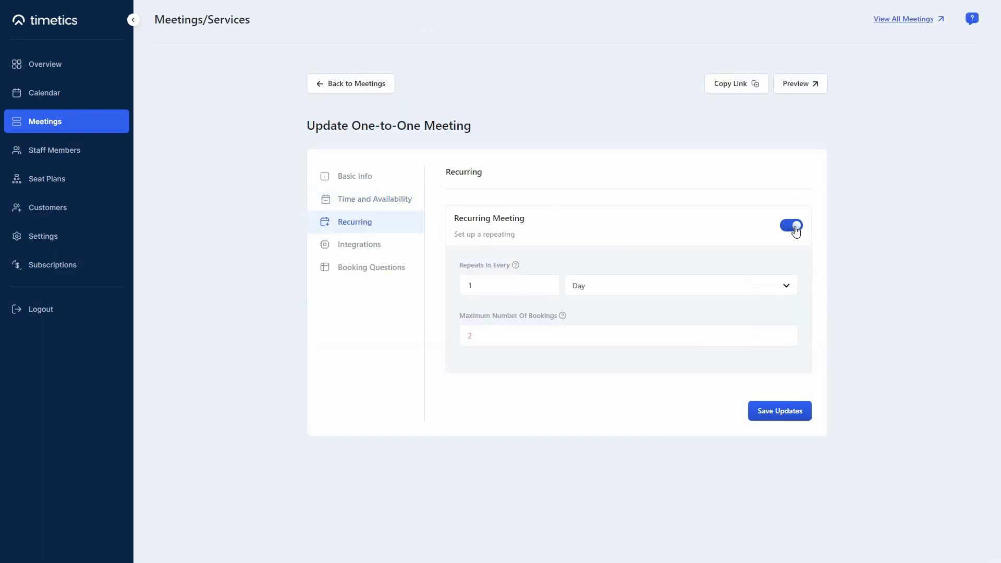
pyautogui.click(595, 292)
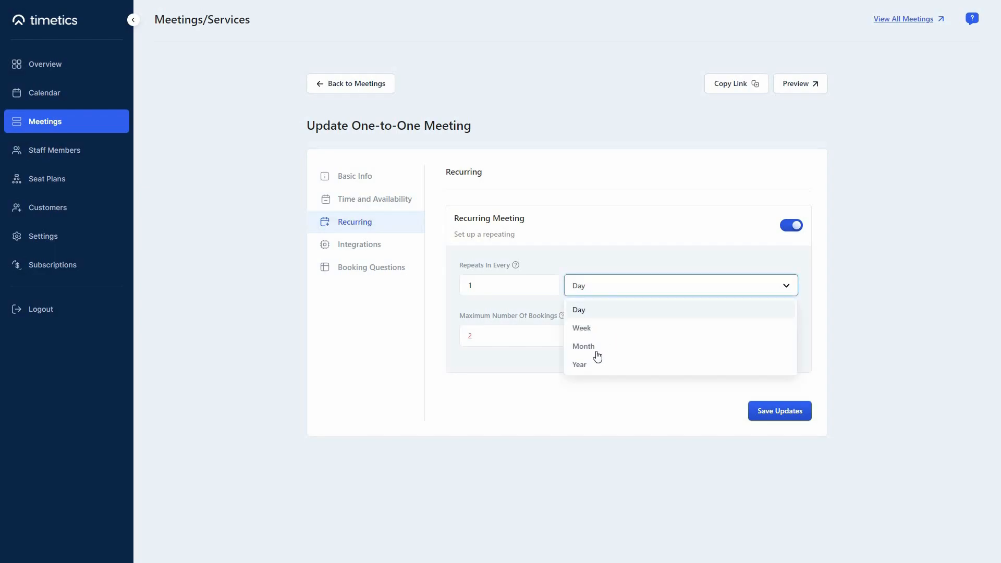
pyautogui.click(539, 330)
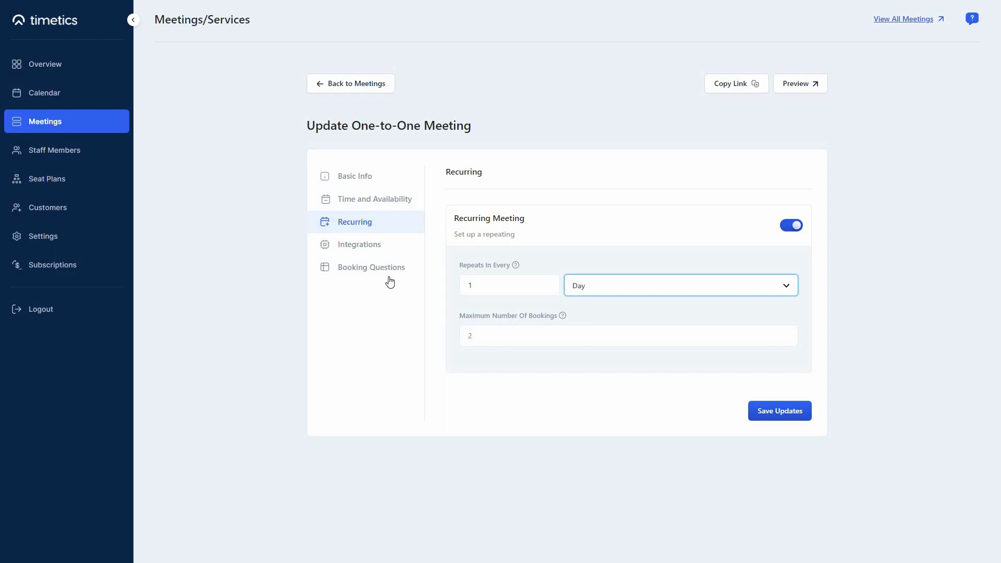
pyautogui.click(358, 246)
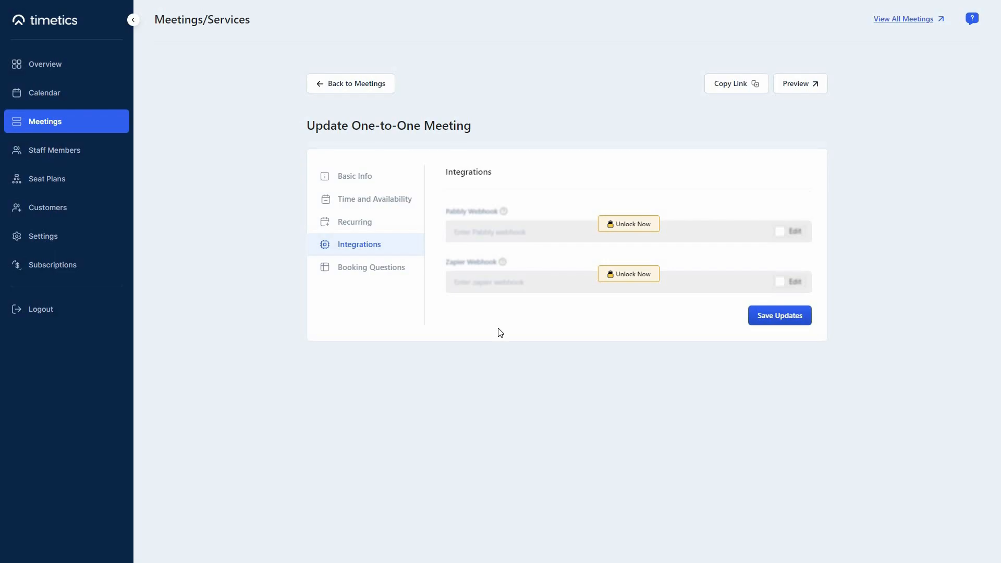
# Check the Booking Questions, then save the meeting updates to show its public booking page
pyautogui.click(353, 268)
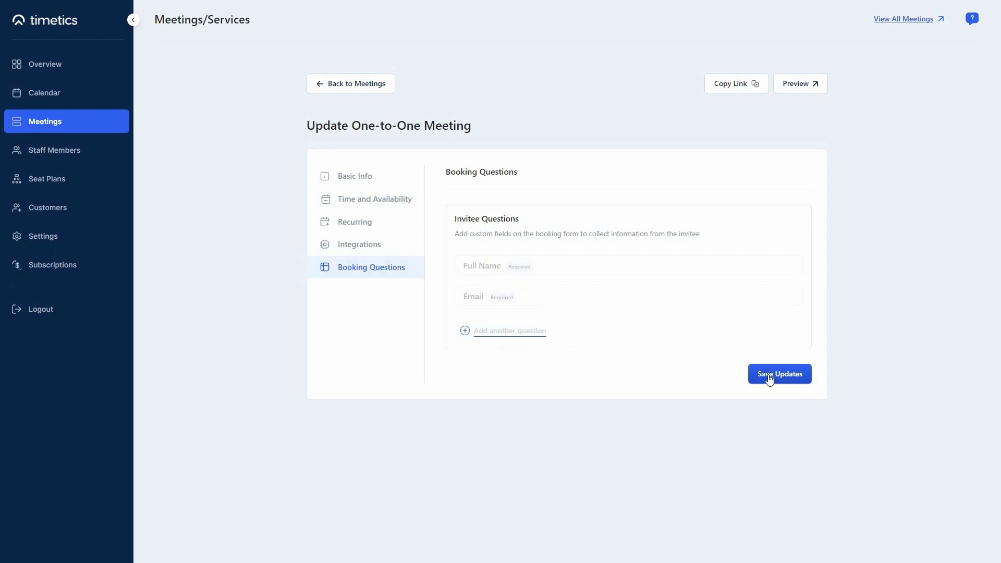
pyautogui.click(800, 374)
# Copy the workshop's booking link and pick February 12, 2024 in the booking preview
pyautogui.click(746, 87)
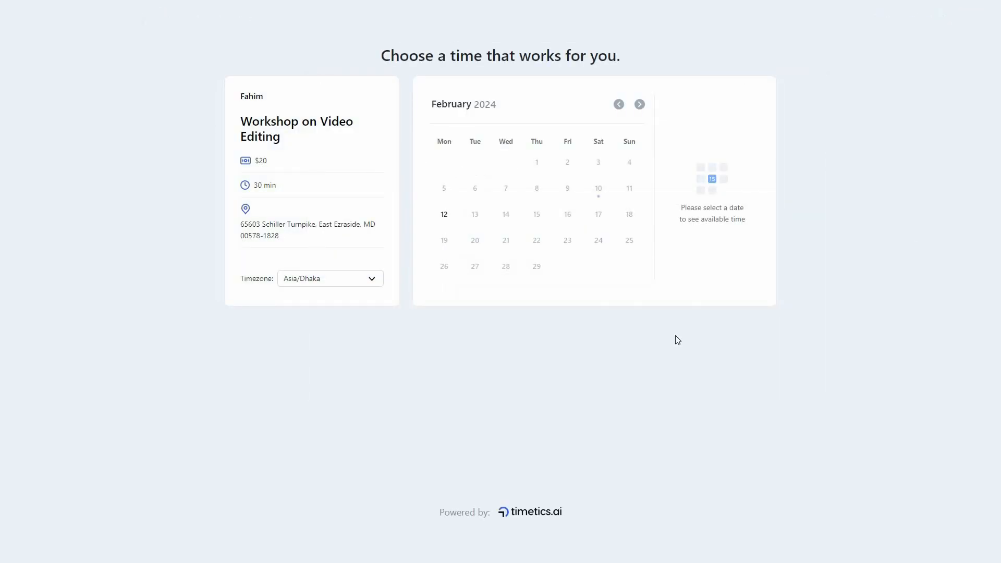
pyautogui.click(474, 216)
pyautogui.click(444, 214)
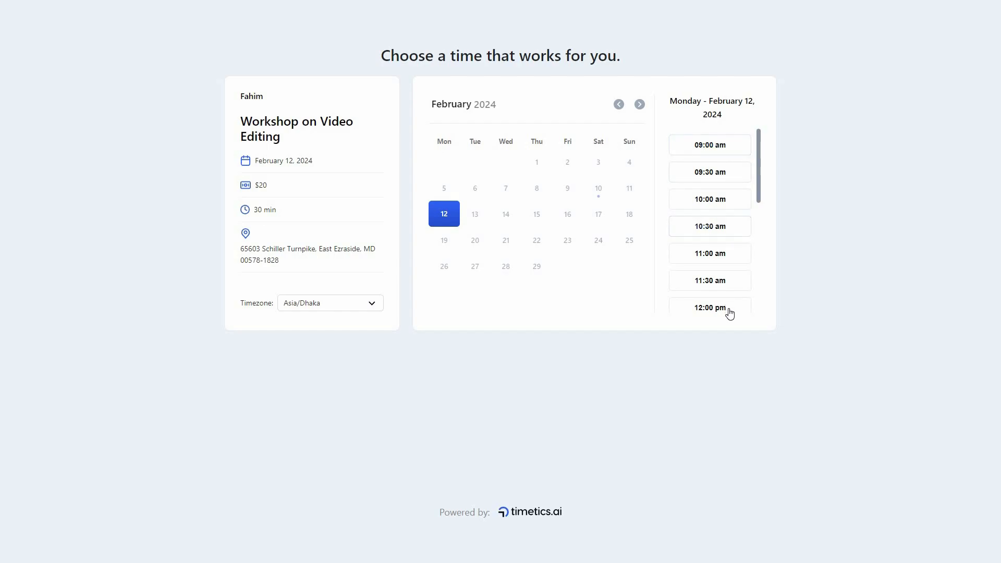
pyautogui.scroll(-1, 726, 292)
# Choose the 10:00 am slot and go to the Name and Additional Notes fields
pyautogui.click(733, 153)
pyautogui.click(490, 115)
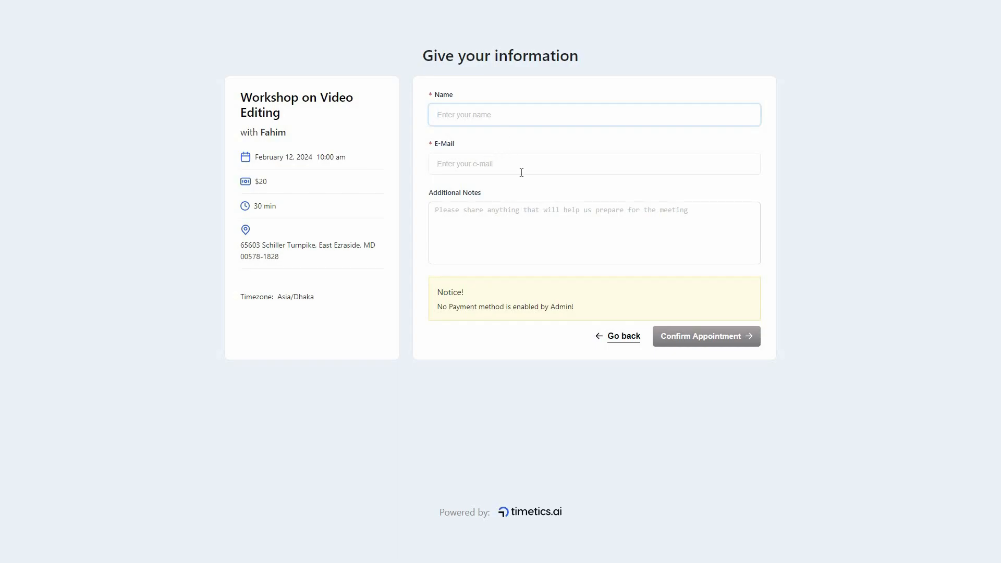
pyautogui.click(535, 223)
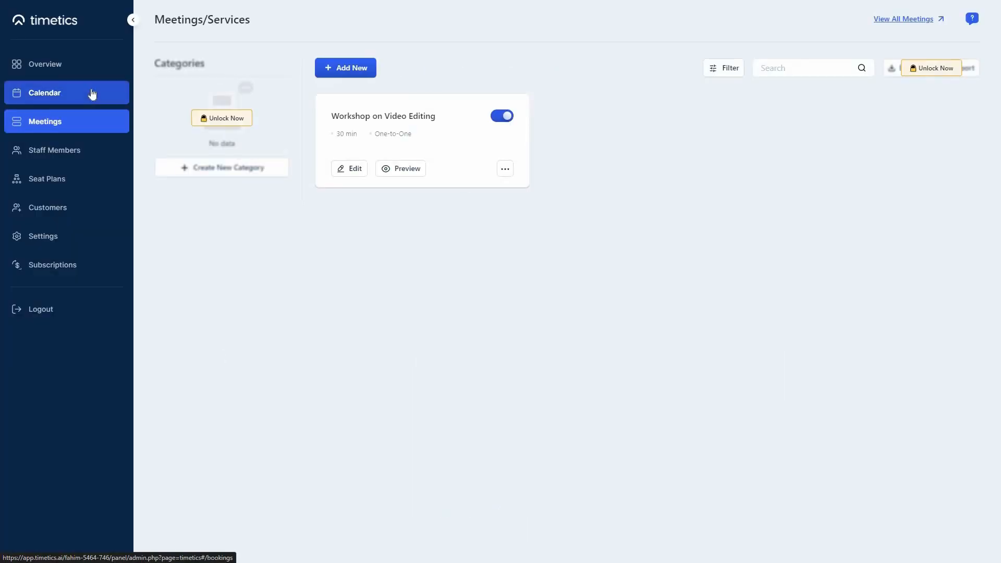
# Browse the February 2024 calendar, new booking form, staff list and empty customer list, then return to Meetings
pyautogui.click(91, 94)
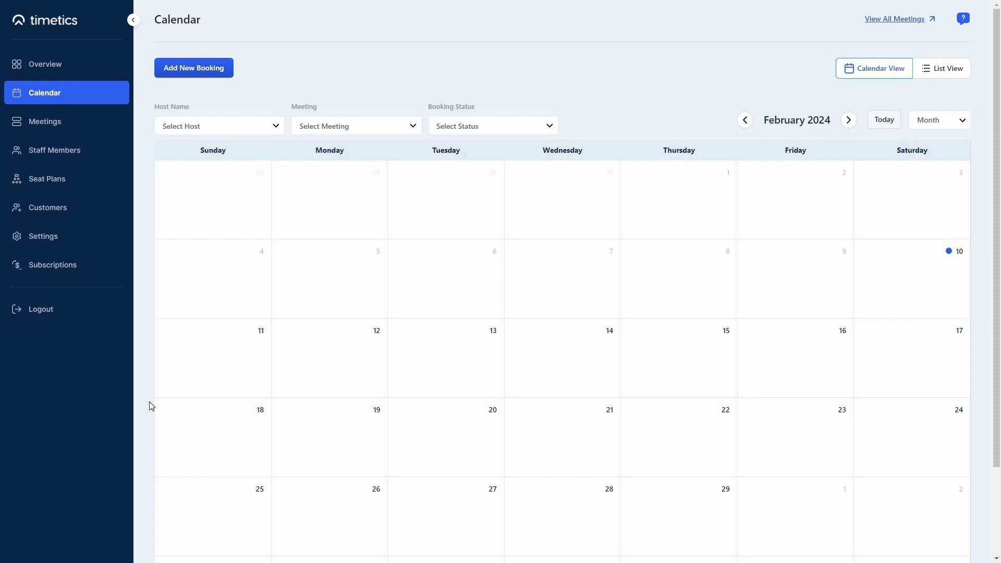
pyautogui.click(193, 68)
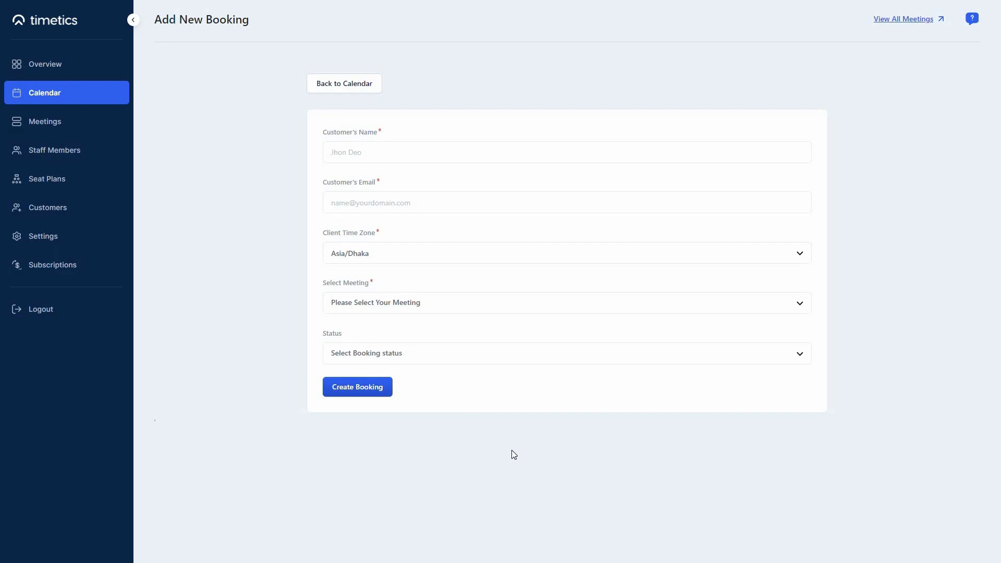
pyautogui.click(82, 152)
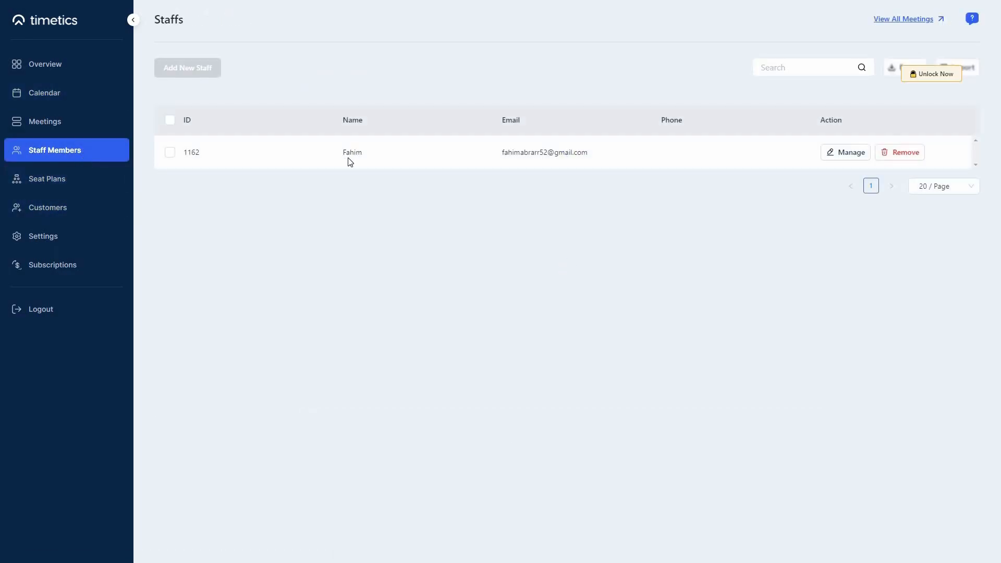
pyautogui.click(48, 207)
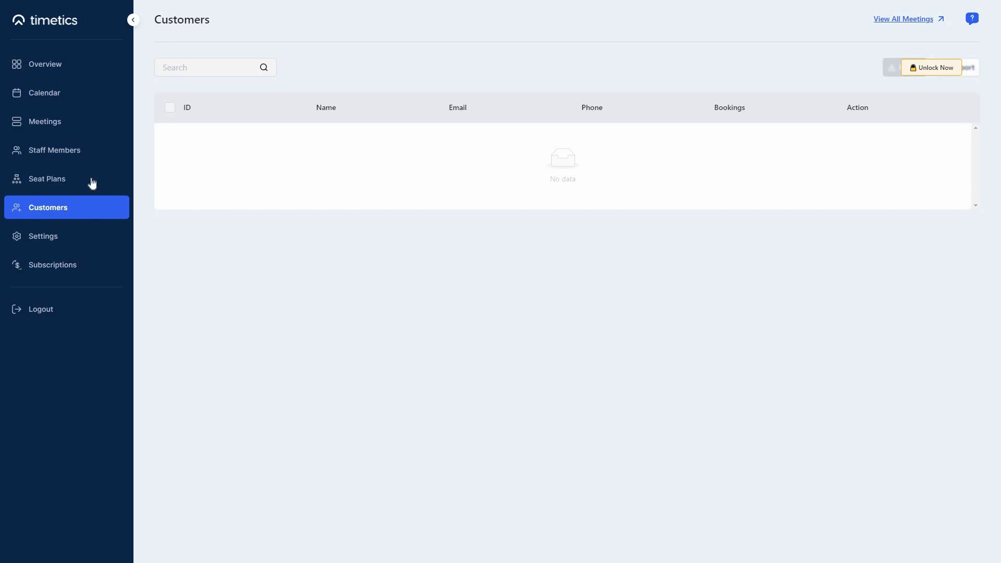
pyautogui.click(75, 123)
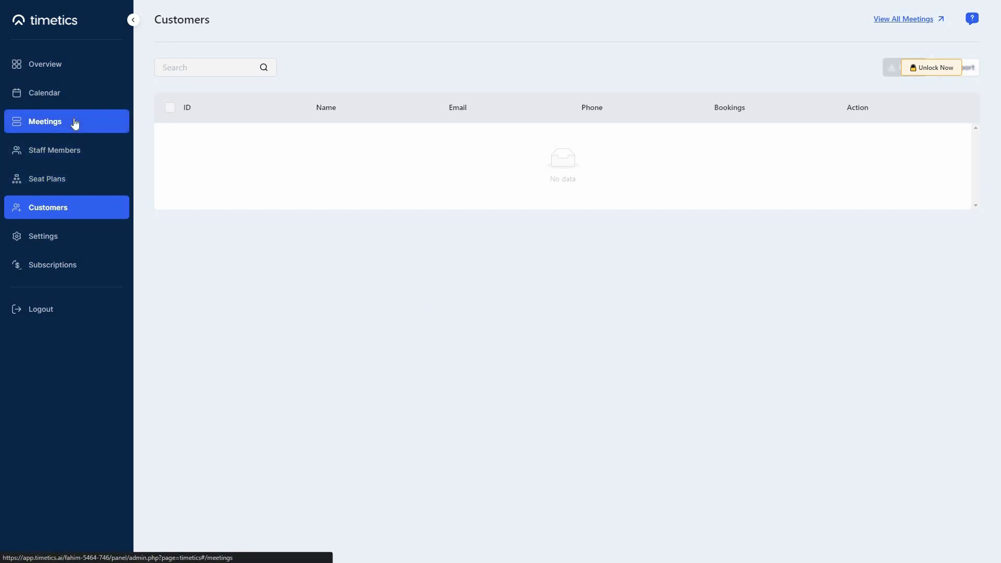
# View the meeting types offered under Add New, then the Seat Plans create-seat-map panel
pyautogui.click(373, 71)
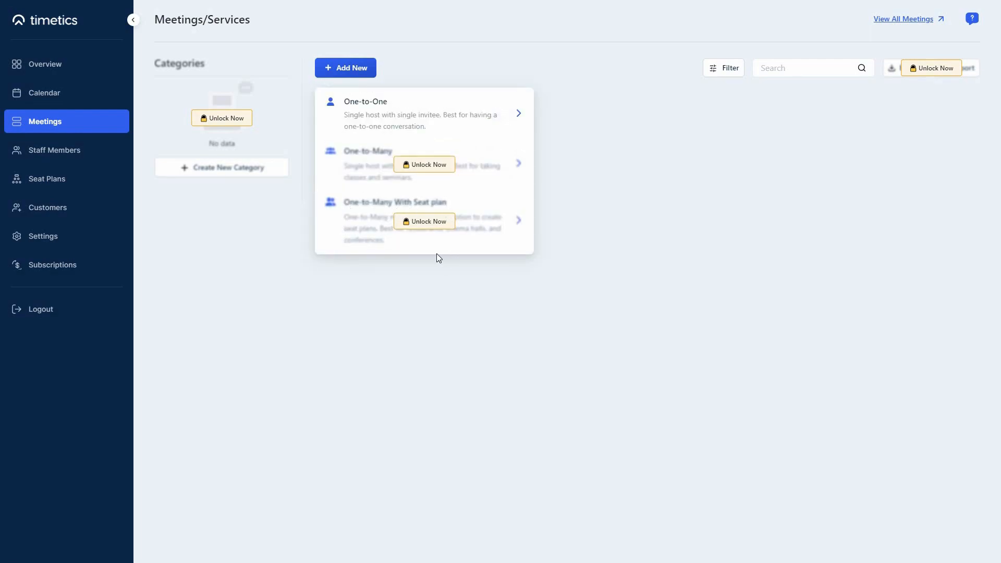
pyautogui.click(52, 184)
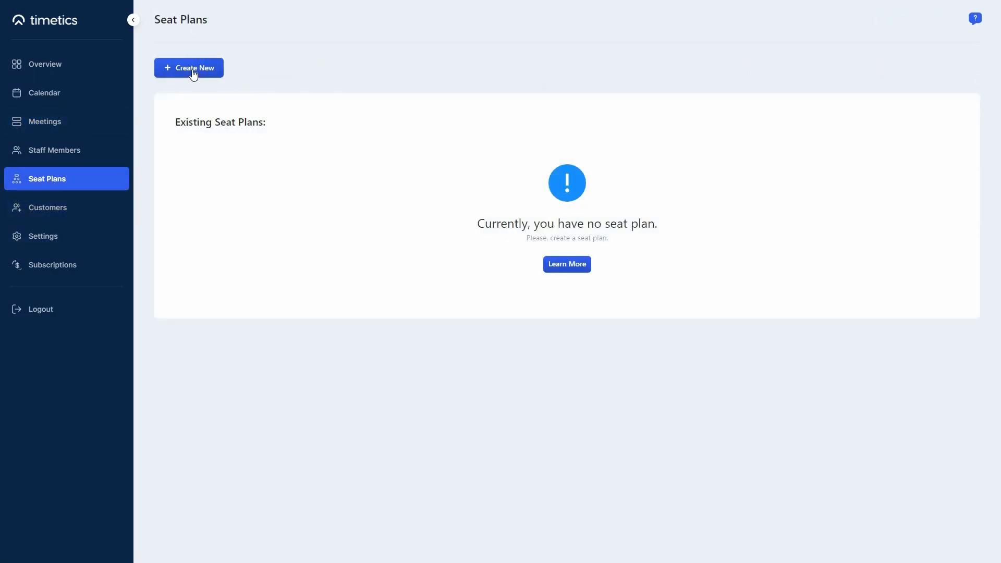
pyautogui.click(193, 74)
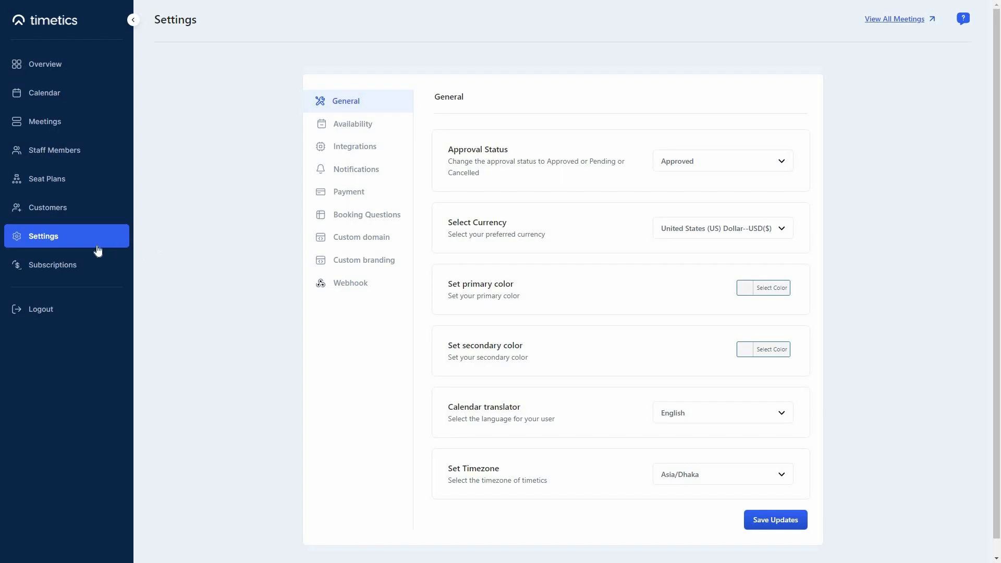
# Review the Integrations settings from Google Calendar/Meet setup down to the locked calendar integrations
pyautogui.click(347, 154)
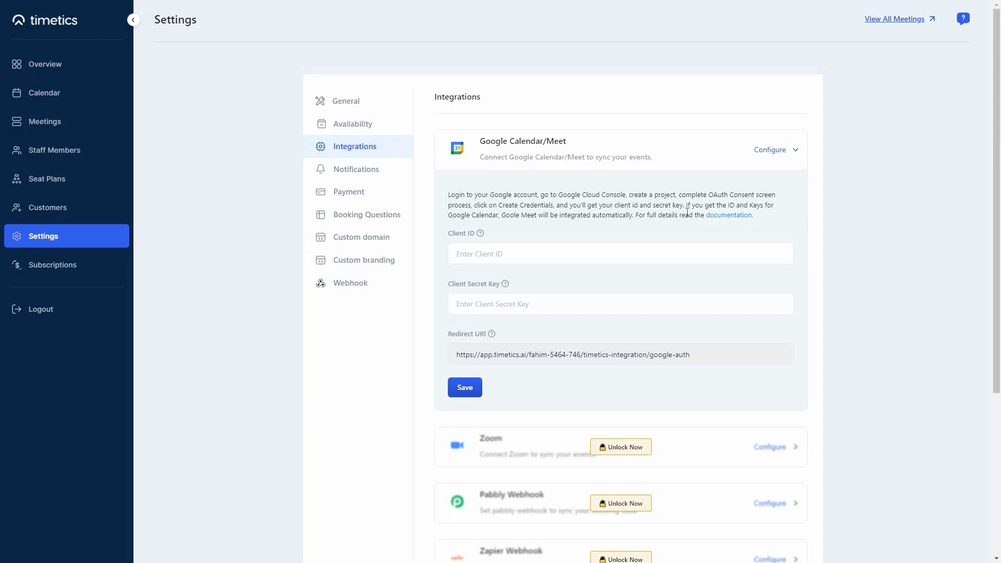
pyautogui.scroll(-2, 492, 449)
pyautogui.scroll(-1, 509, 470)
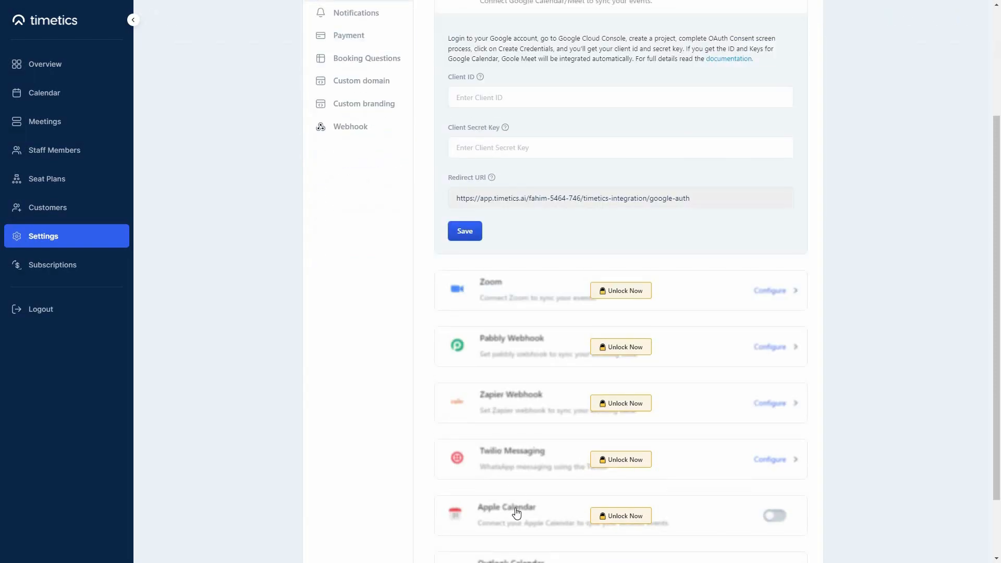
pyautogui.scroll(-1, 524, 511)
pyautogui.scroll(-1, 540, 511)
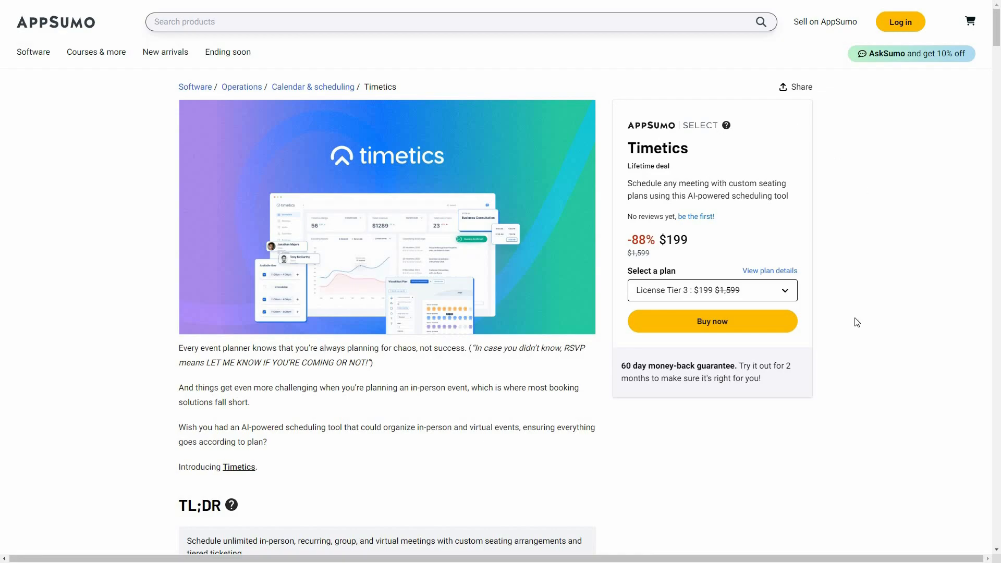
# In AppSumo's Plans & features, switch the third pricing card to License Tier 4 at $289
pyautogui.scroll(-1, 851, 399)
pyautogui.scroll(-2, 851, 399)
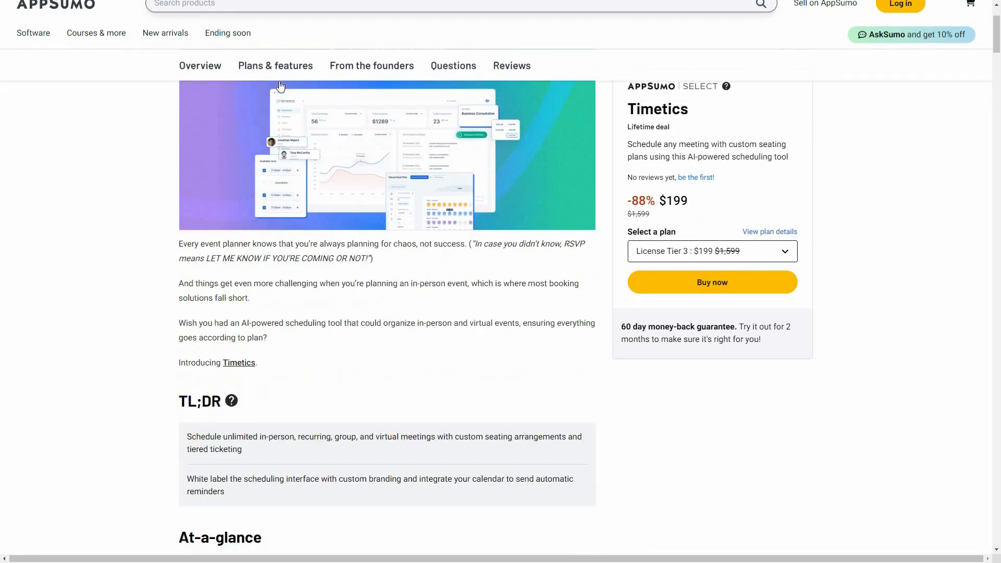
pyautogui.click(271, 21)
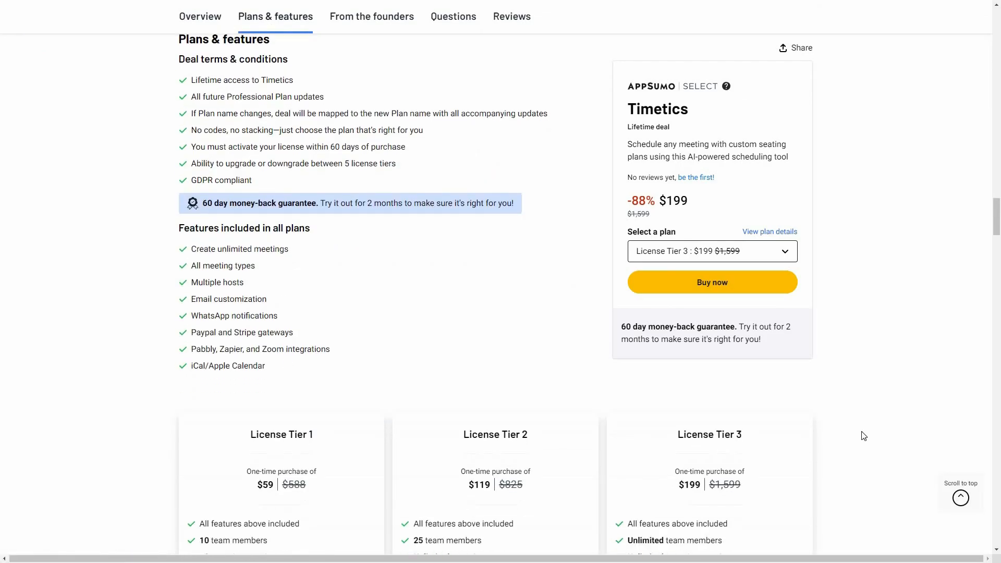
pyautogui.scroll(-4, 863, 435)
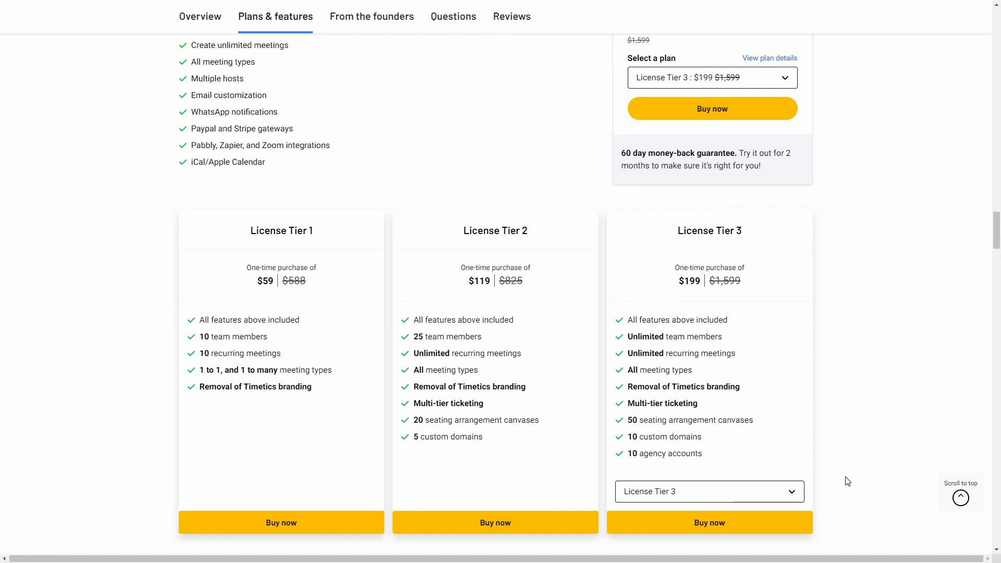
pyautogui.click(638, 499)
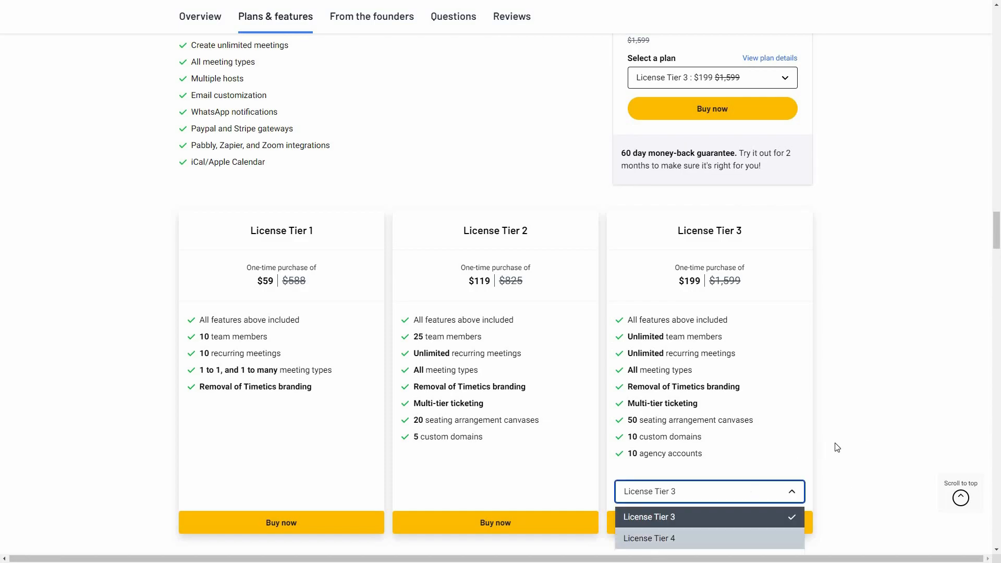
pyautogui.click(656, 540)
# Switch the third pricing card to License Tier 5 to compare its features
pyautogui.scroll(-1, 769, 444)
pyautogui.click(778, 443)
pyautogui.click(756, 507)
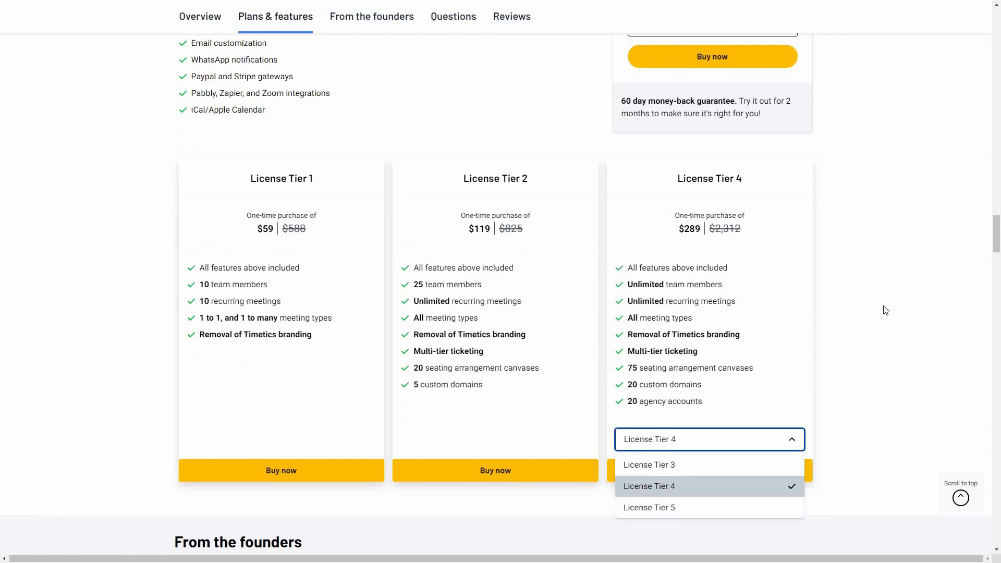